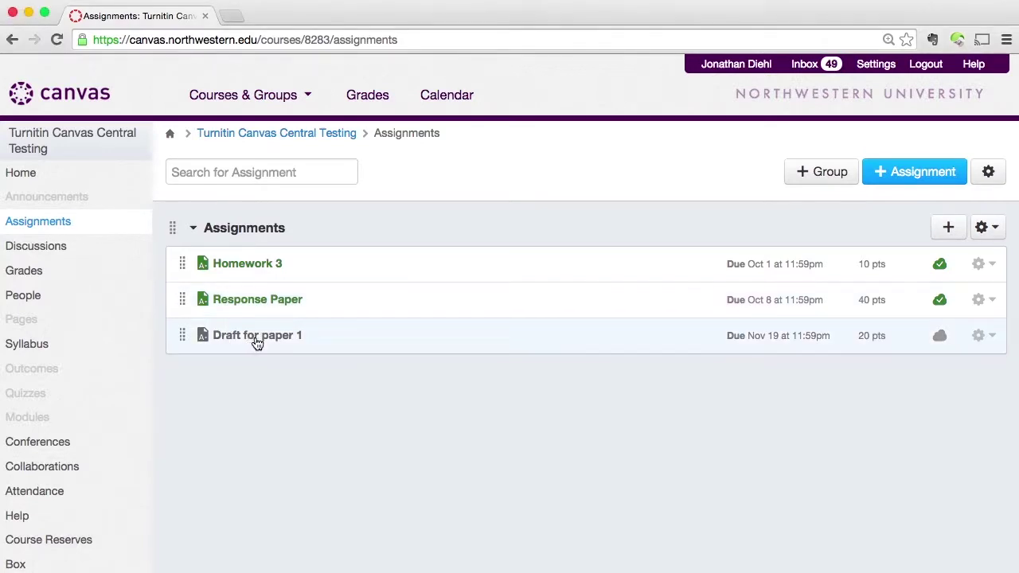
In the Turnitin settings of the "Draft for paper 1" assignment, set the max grade to 20
click(257, 340)
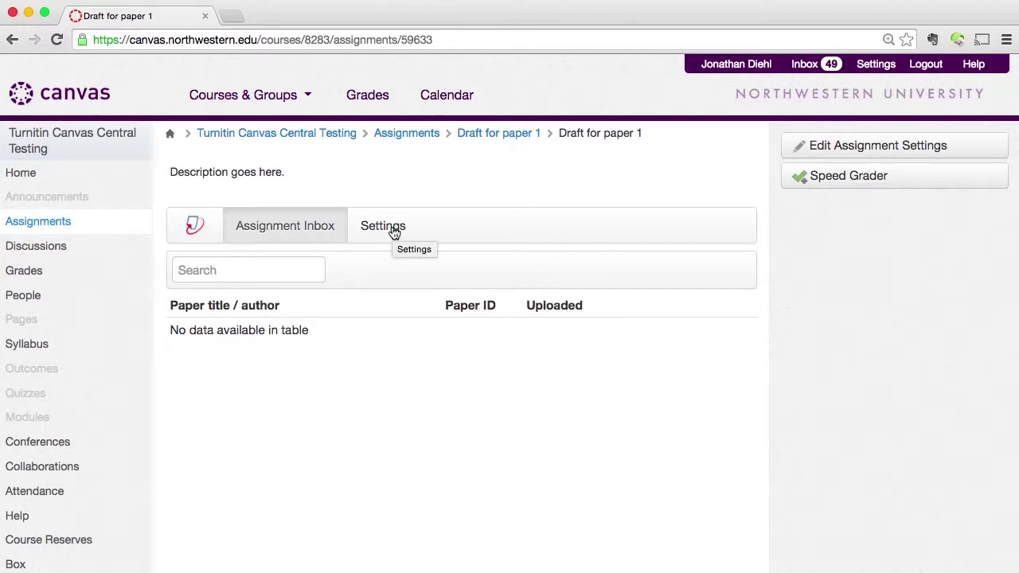
click(394, 232)
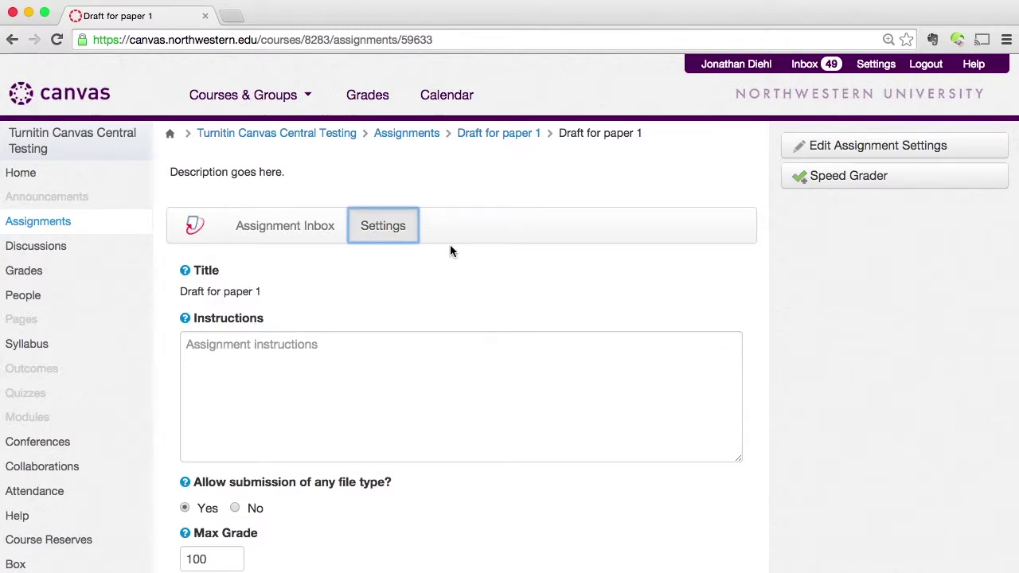
scroll(451, 250, down, 3)
scroll(451, 266, down, 2)
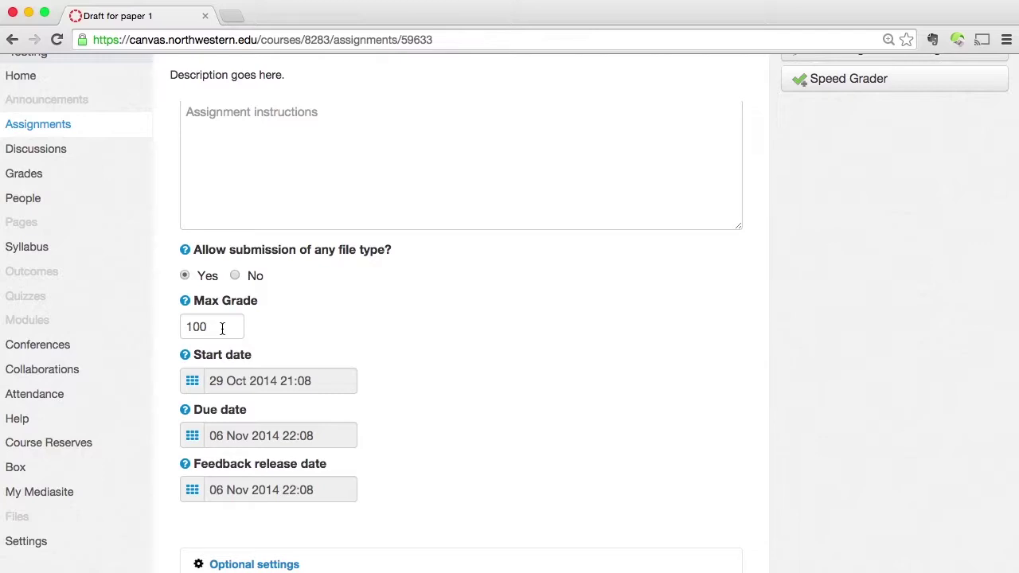
click(216, 328)
key(BackSpace)
key(BackSpace)
key(BackSpace)
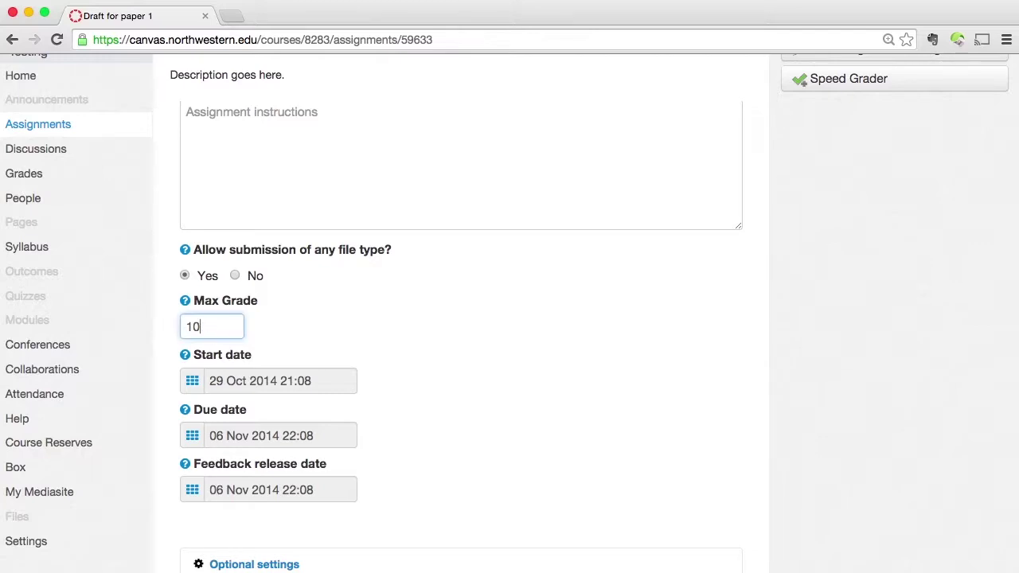
text(20)
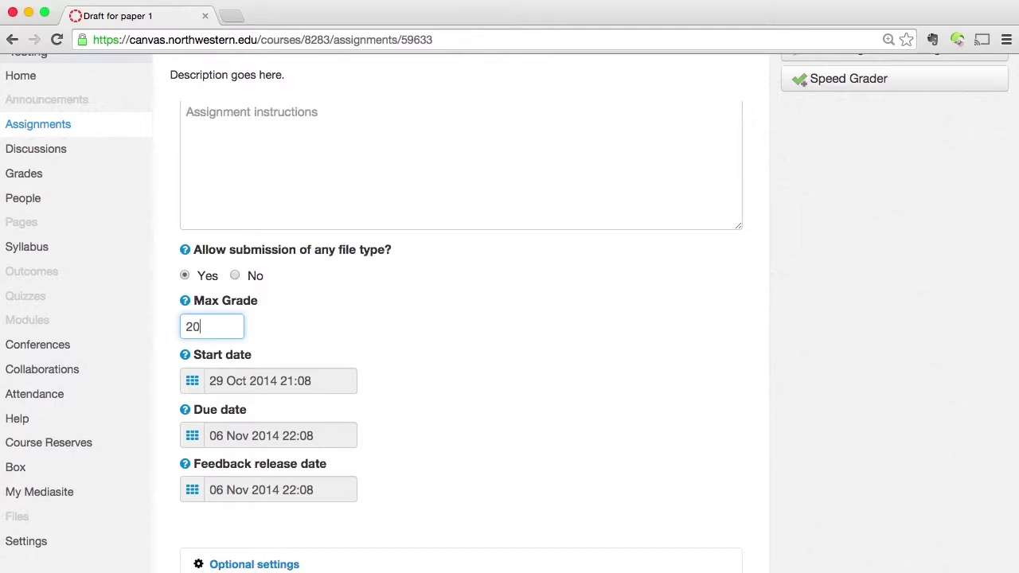
Set the assignment's due date to 19 November 2014 at 23:55
click(193, 438)
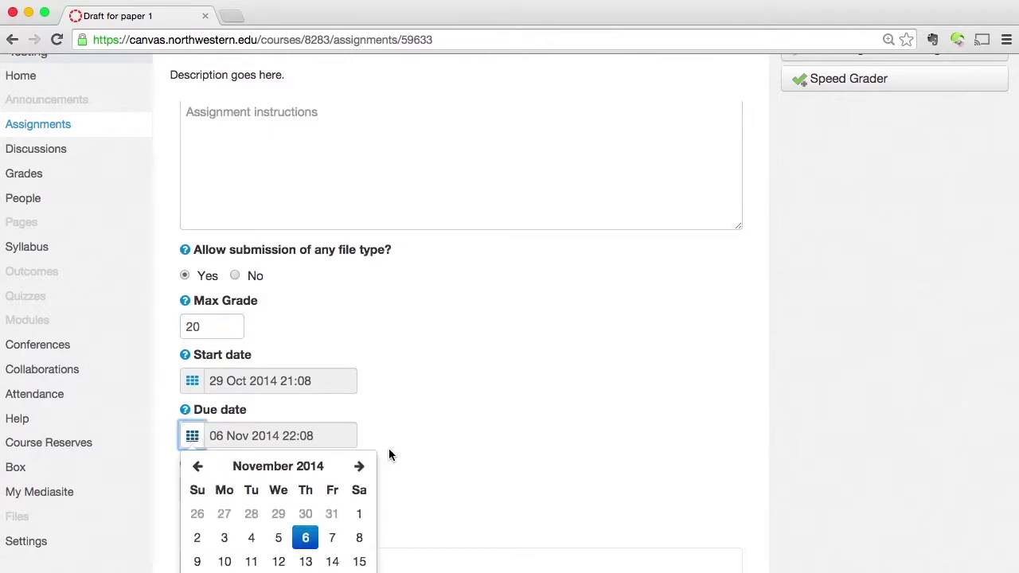
scroll(388, 448, down, 3)
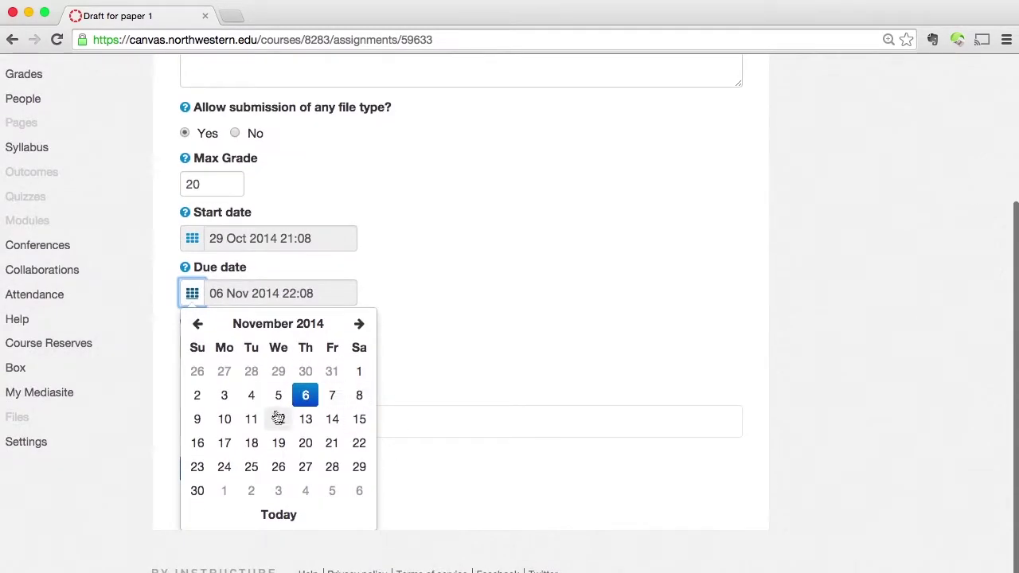
click(279, 445)
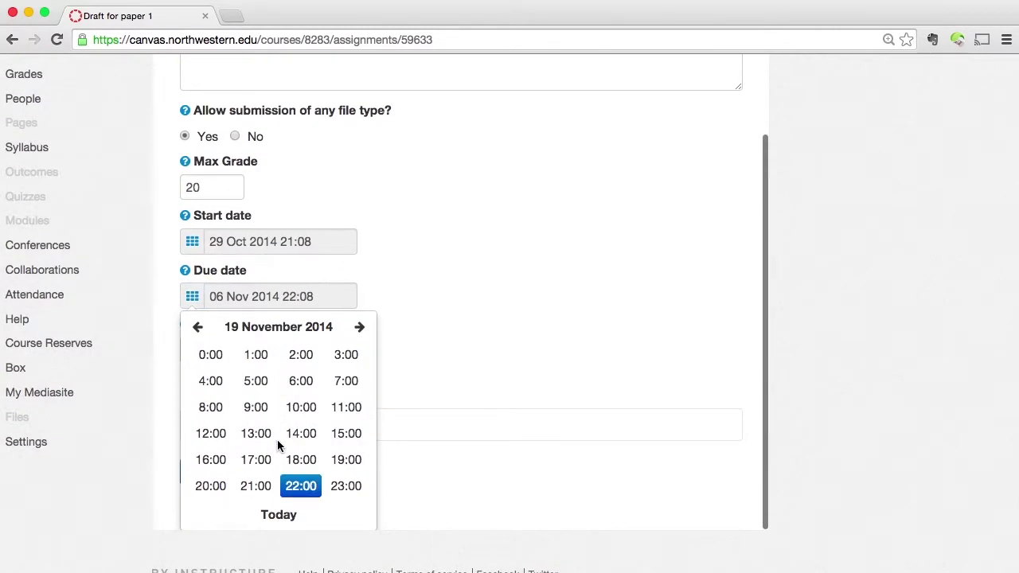
click(345, 487)
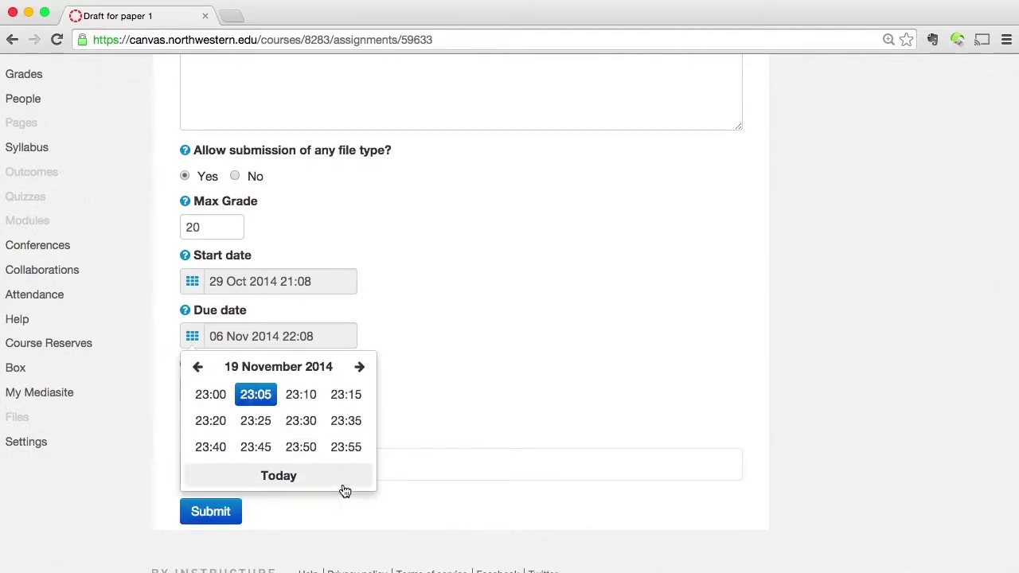
click(351, 460)
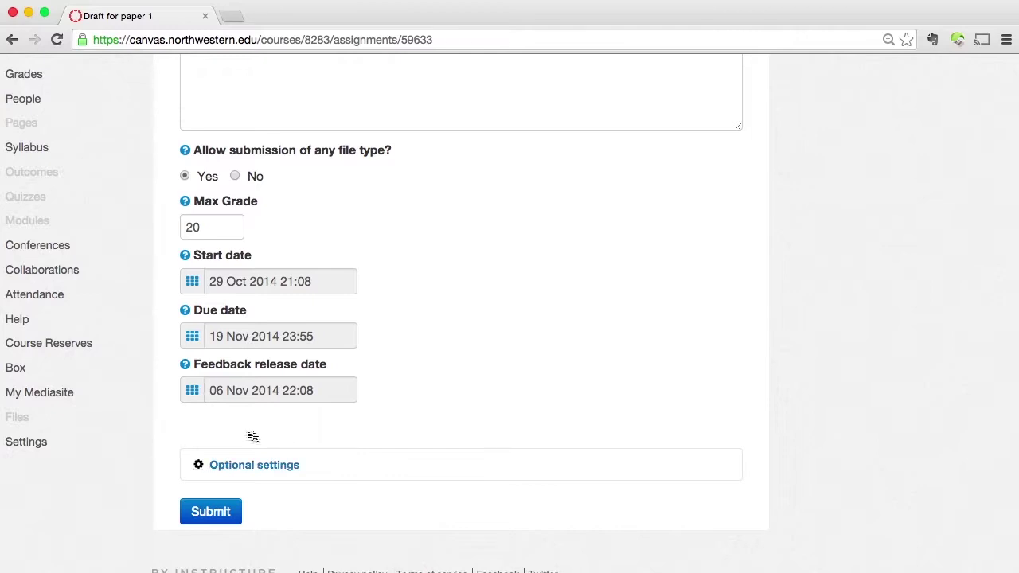
Set the feedback release date to 26 November 2014 at 23:55
click(187, 398)
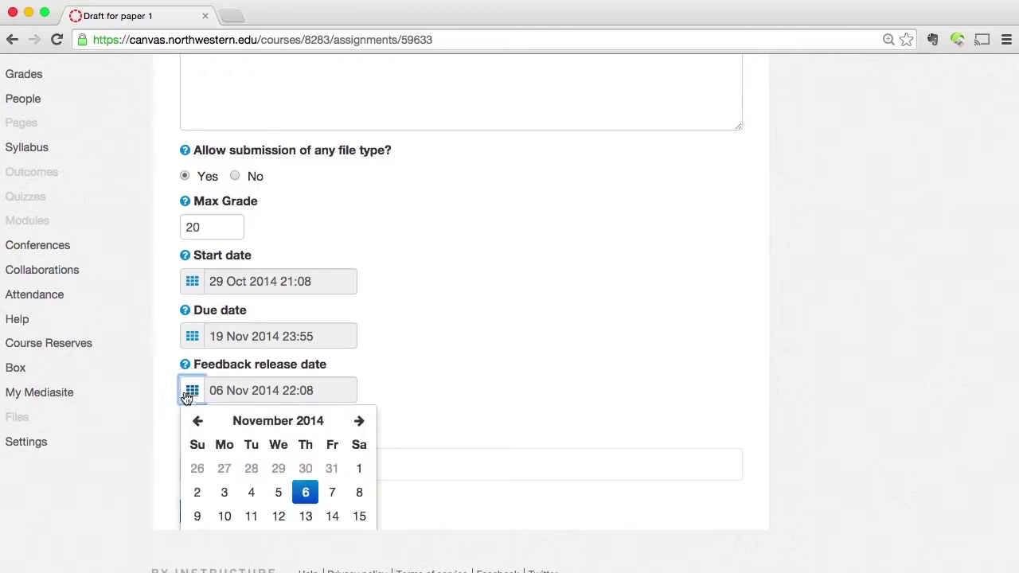
scroll(273, 419, down, 3)
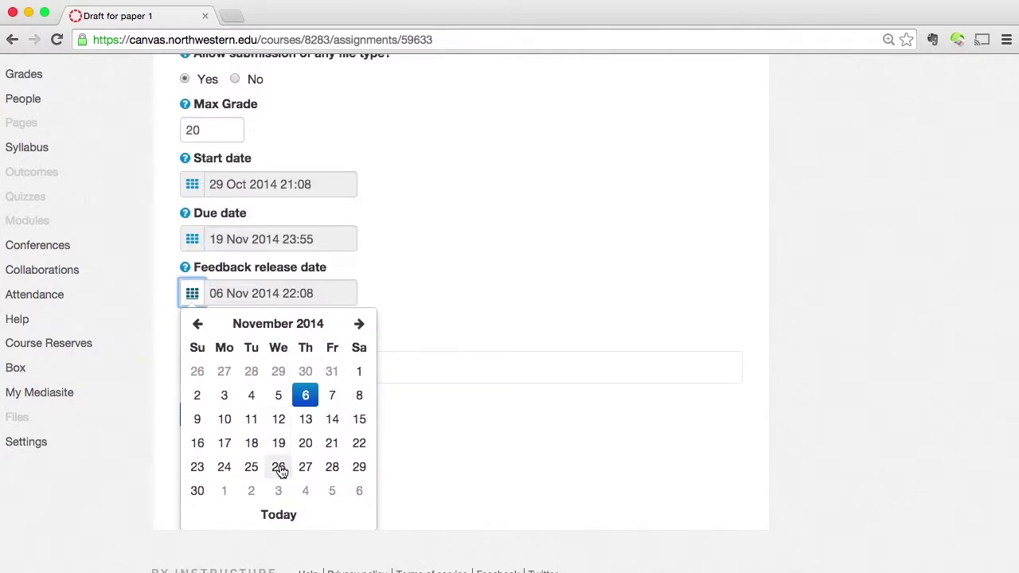
click(279, 468)
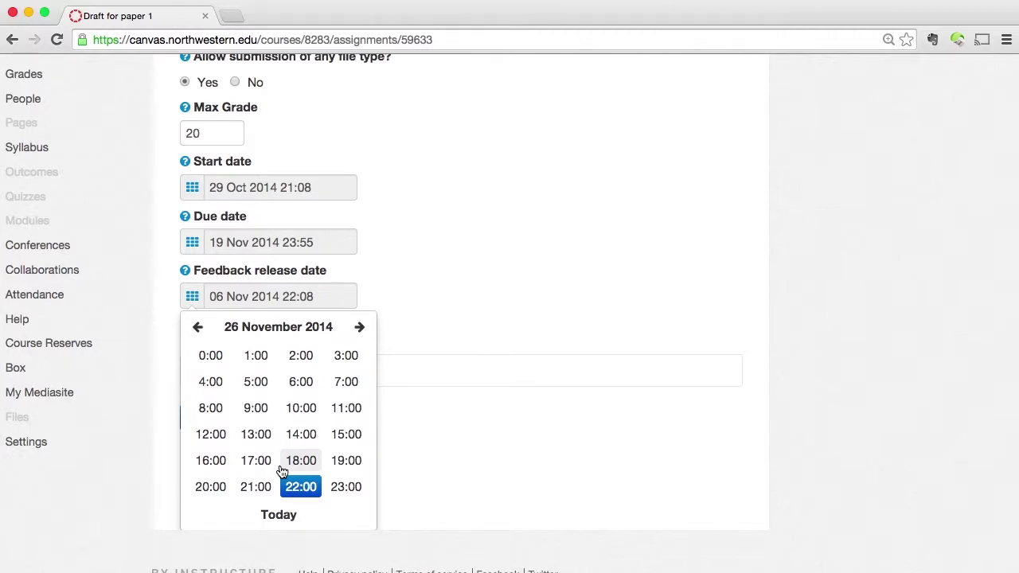
click(342, 494)
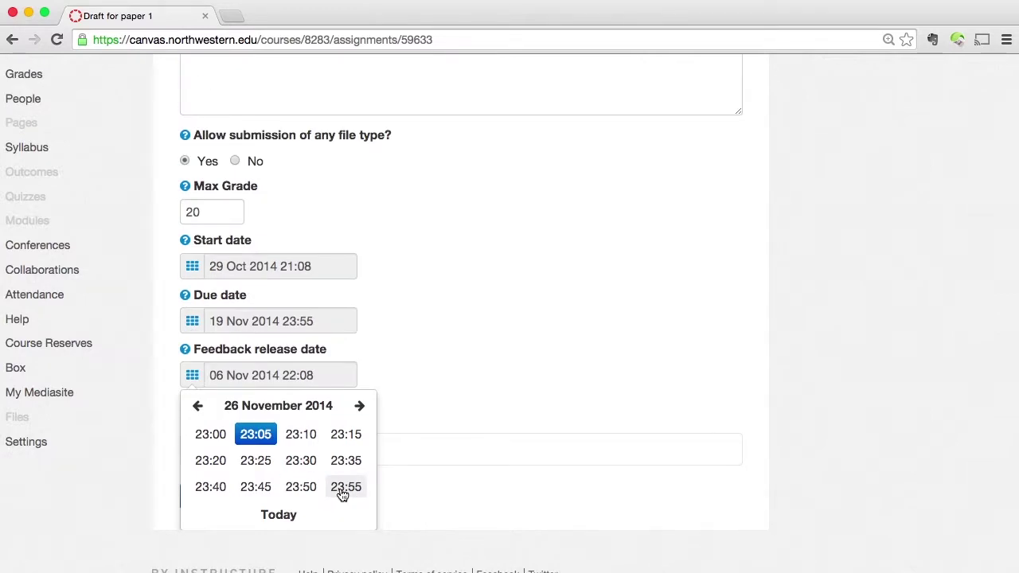
click(344, 488)
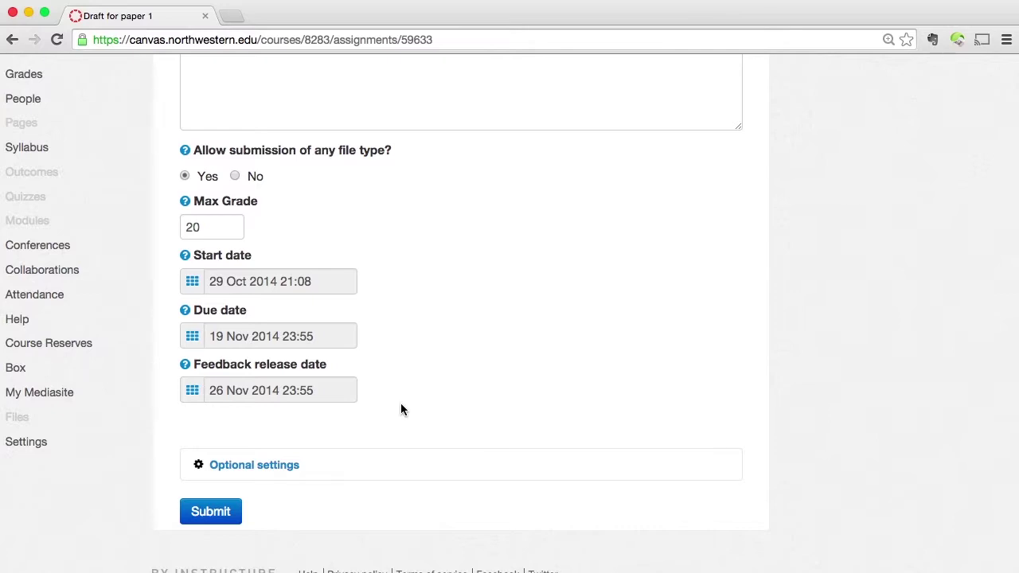
In the optional settings, have Originality Reports generated immediately with resubmissions allowed until the due date
click(265, 470)
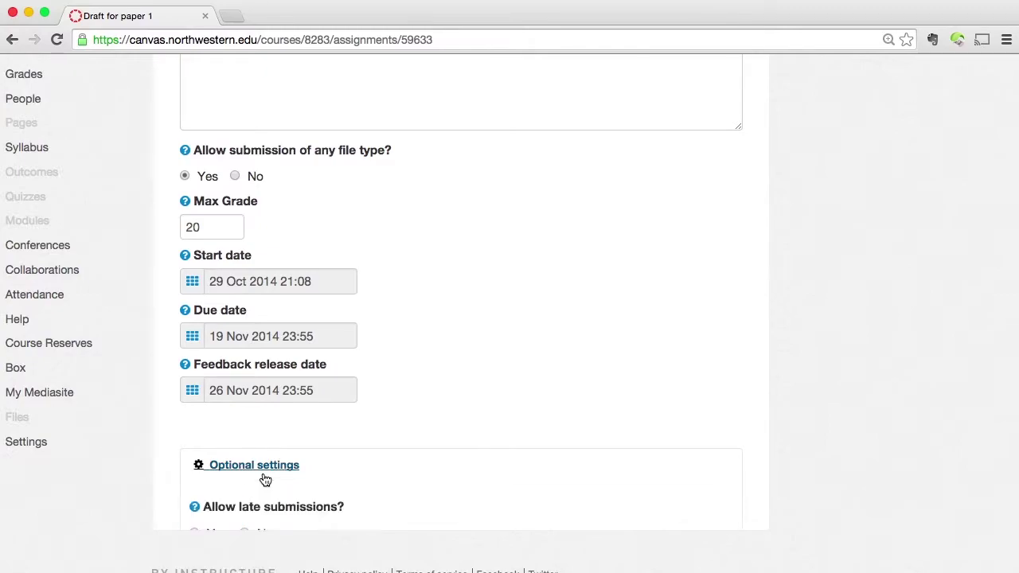
scroll(265, 479, down, 2)
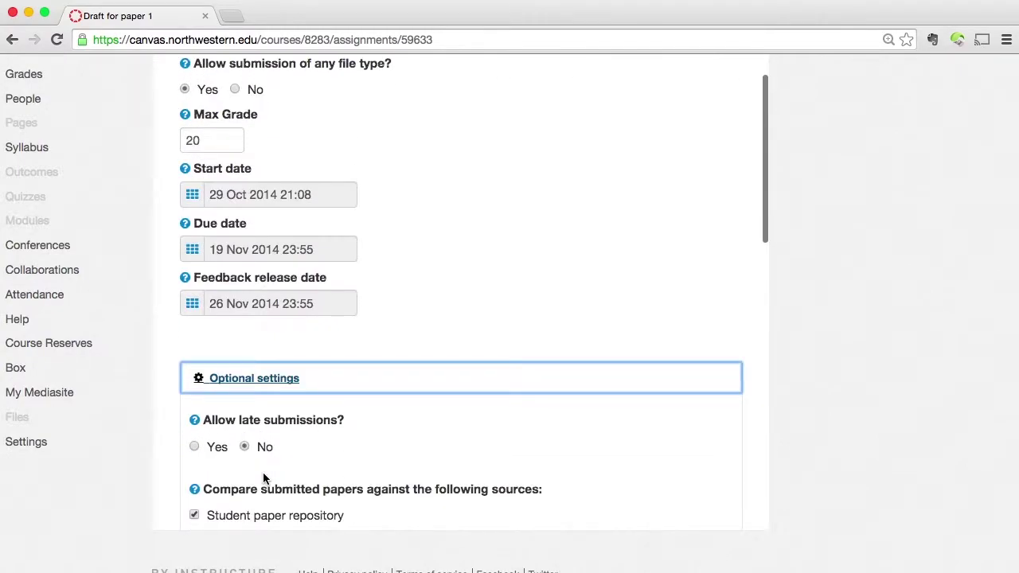
scroll(265, 479, down, 3)
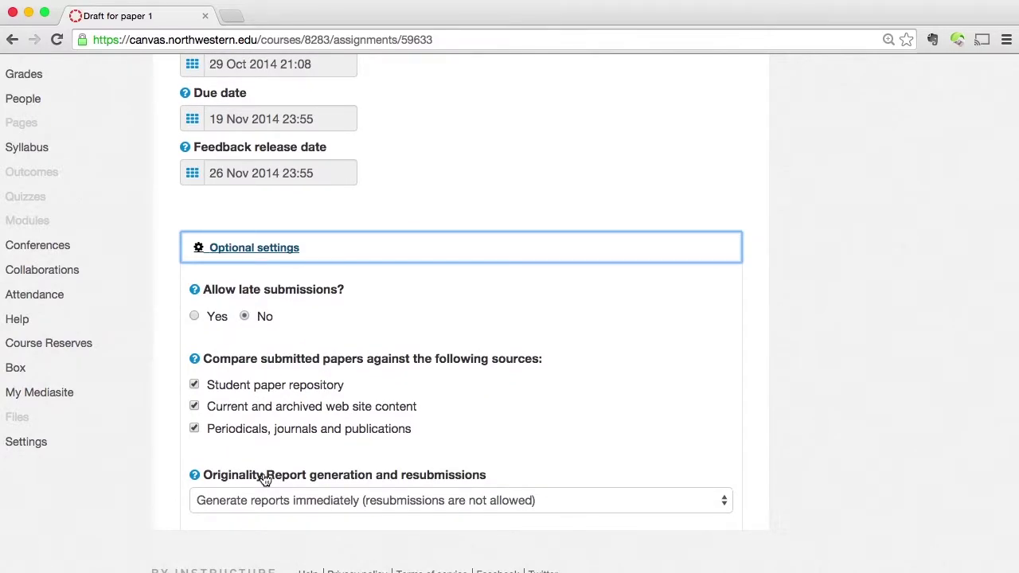
scroll(266, 478, down, 3)
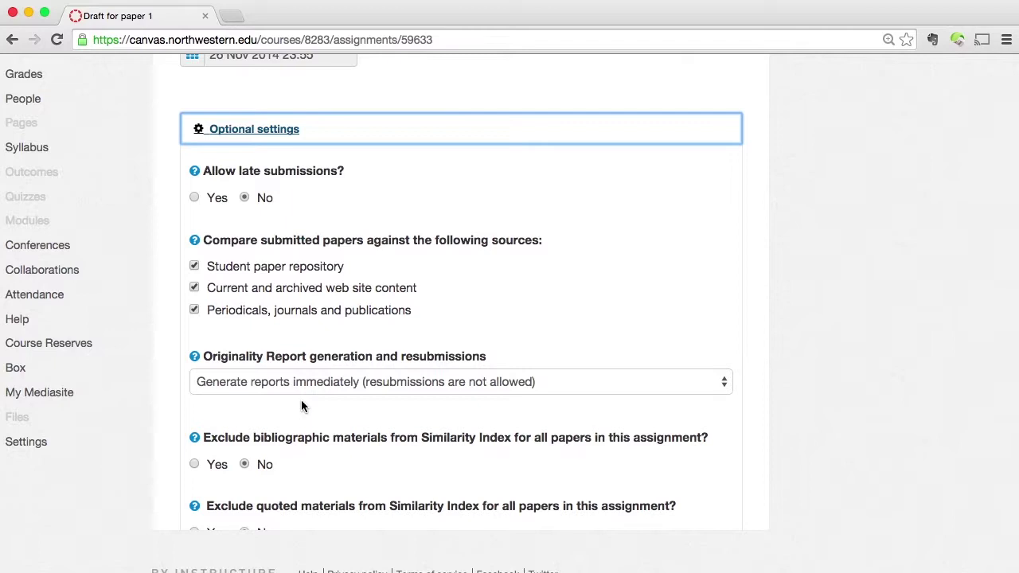
click(321, 393)
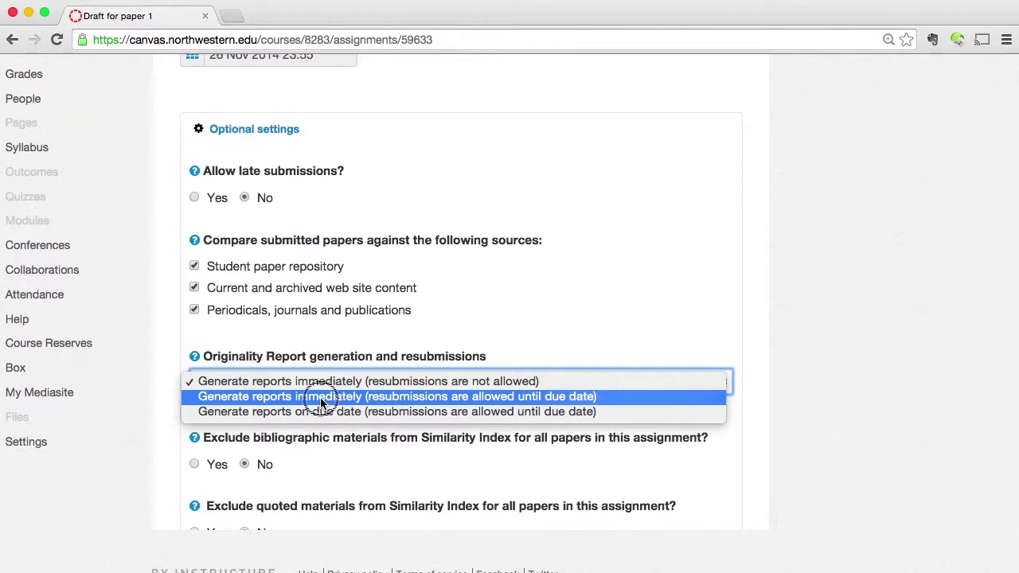
click(322, 403)
Set the storage option for this assignment's submissions to "Do not store the submitted papers"
scroll(322, 404, down, 3)
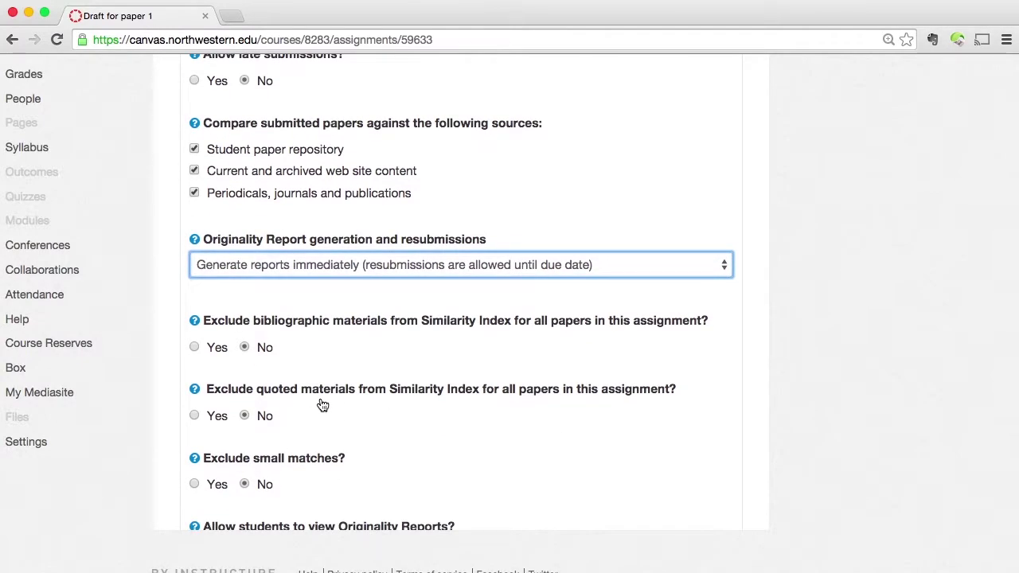
scroll(322, 406, down, 2)
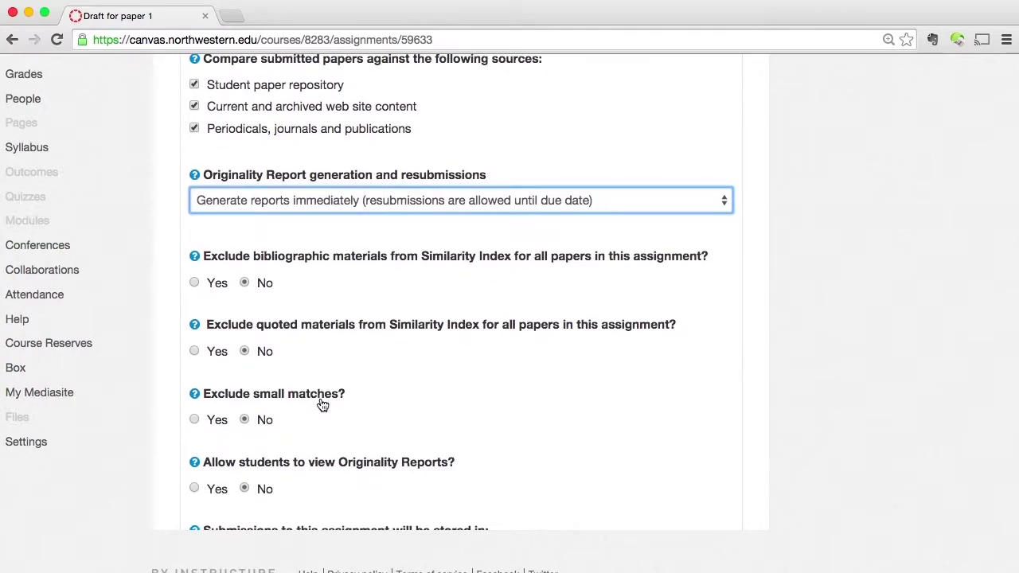
scroll(323, 406, down, 1)
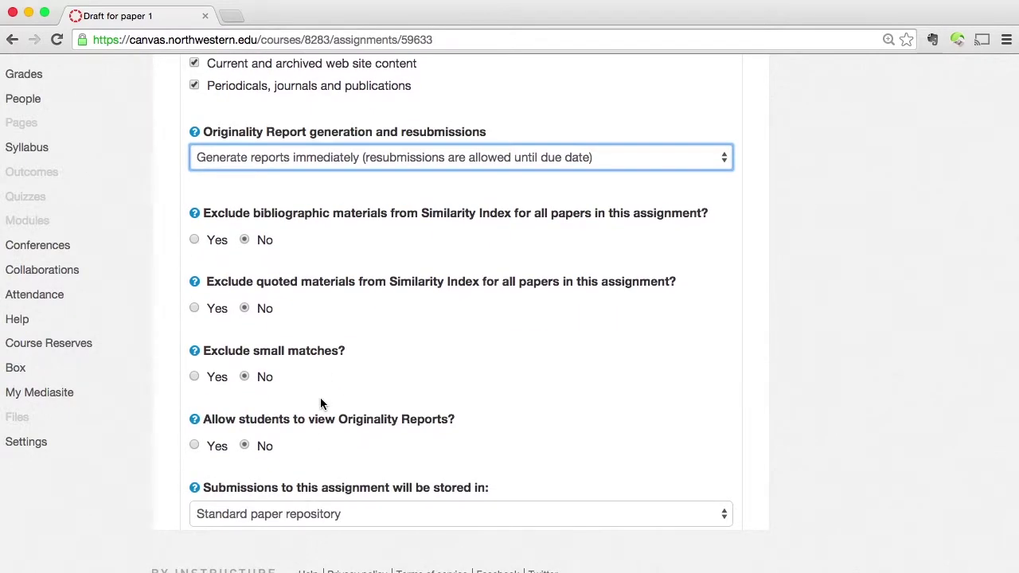
scroll(321, 403, down, 1)
scroll(321, 405, down, 3)
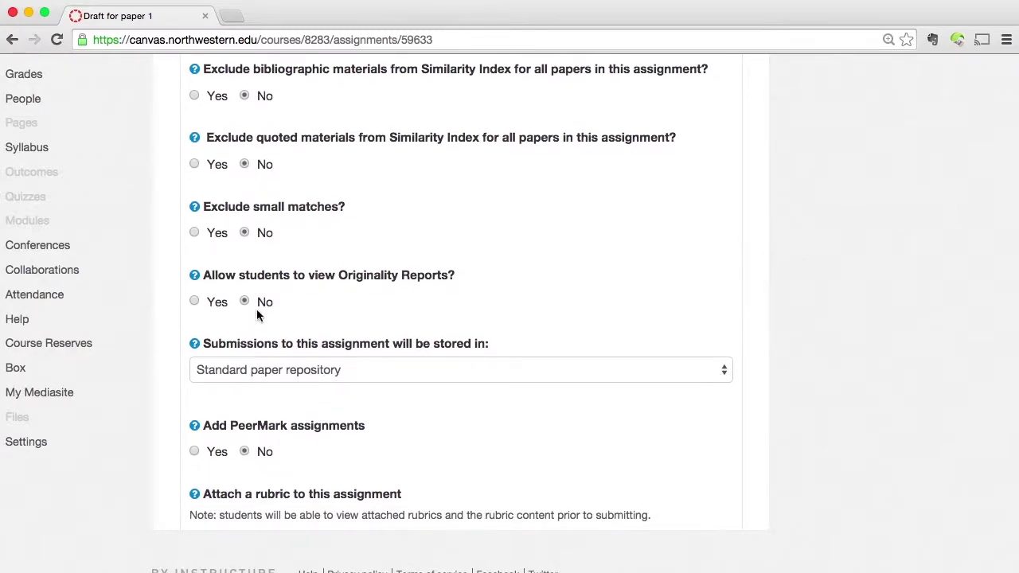
scroll(279, 301, down, 3)
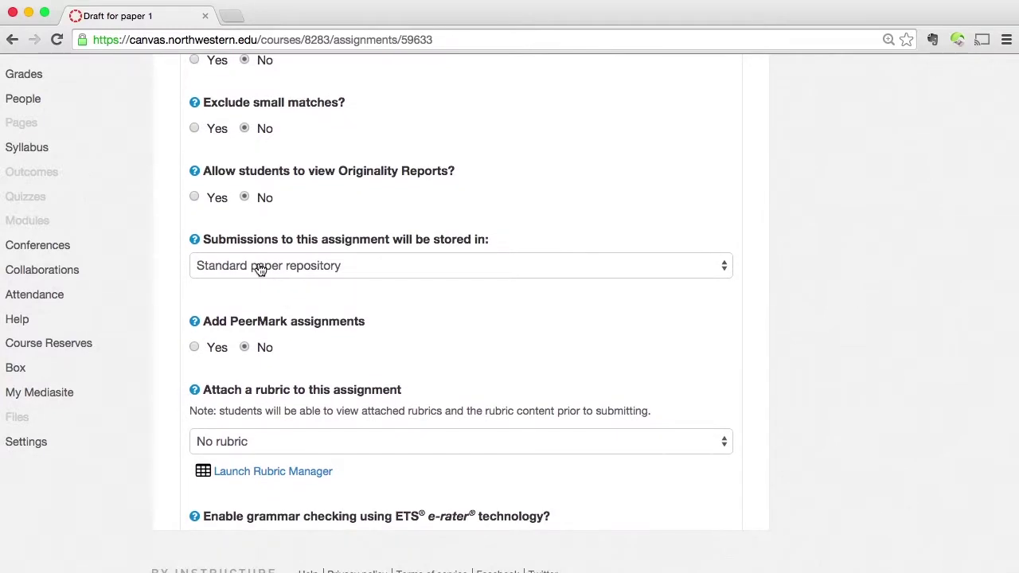
click(259, 268)
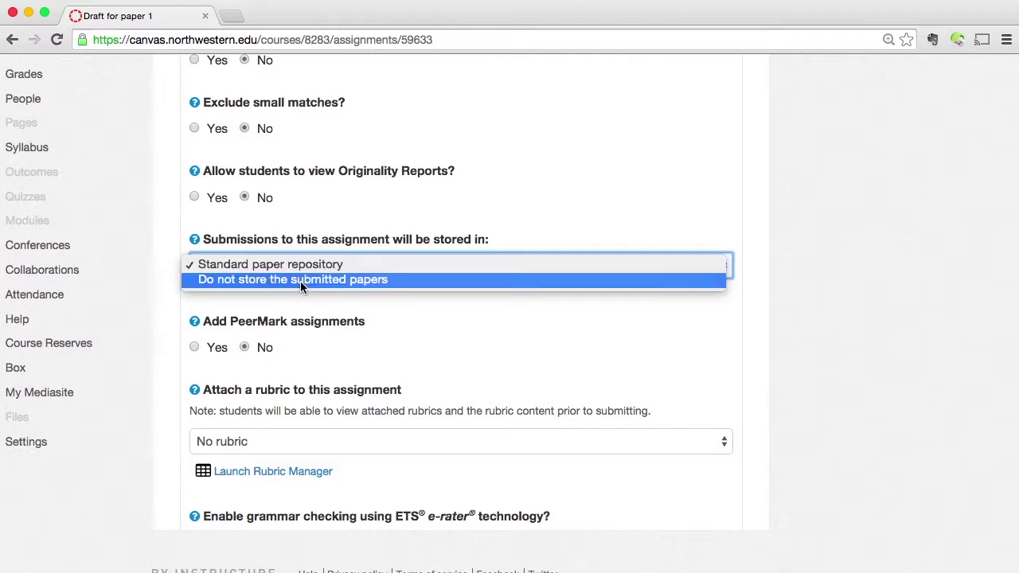
click(300, 280)
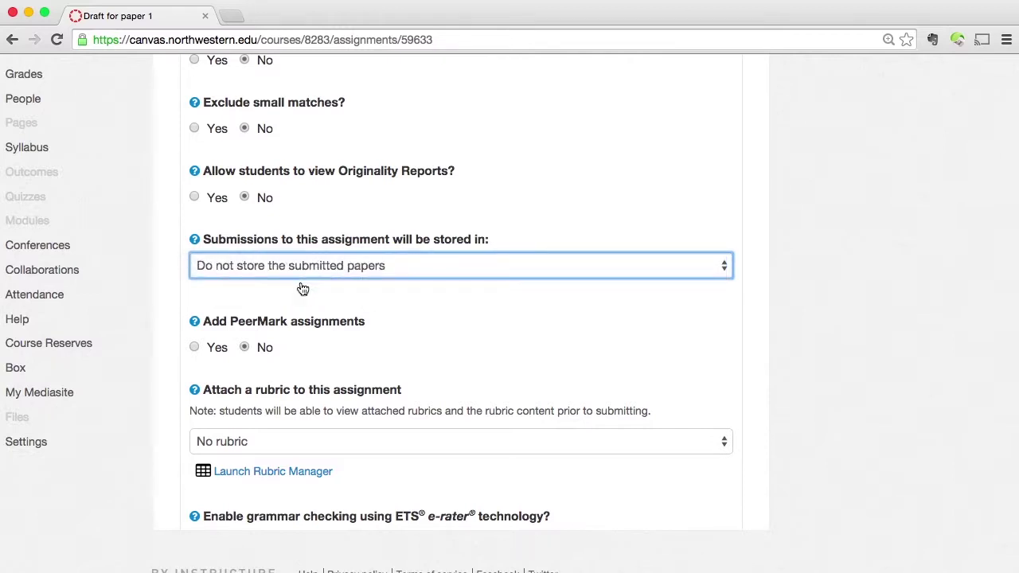
Submit the Turnitin assignment settings, leaving the remaining optional settings at their defaults
scroll(302, 288, down, 4)
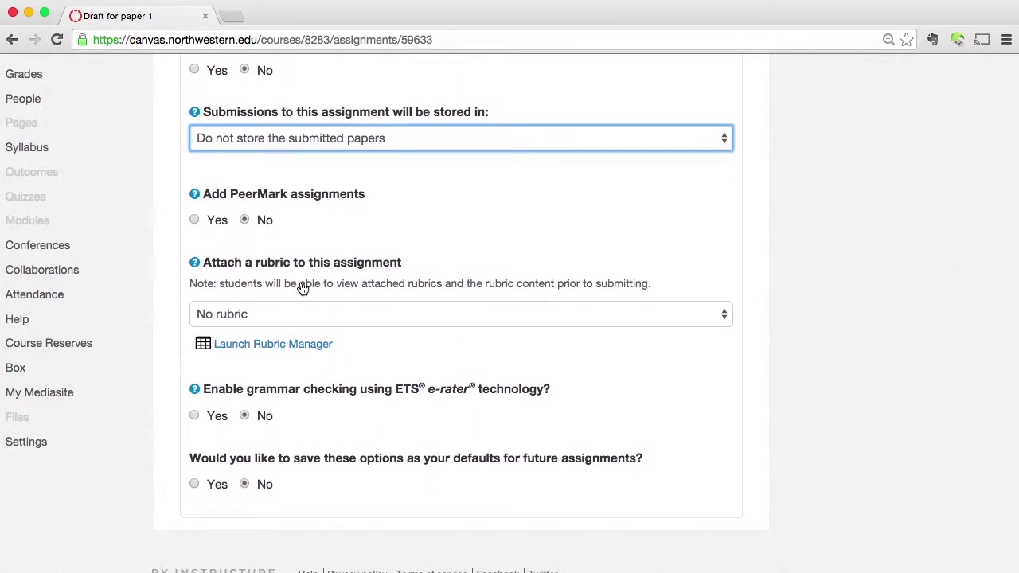
scroll(301, 289, down, 1)
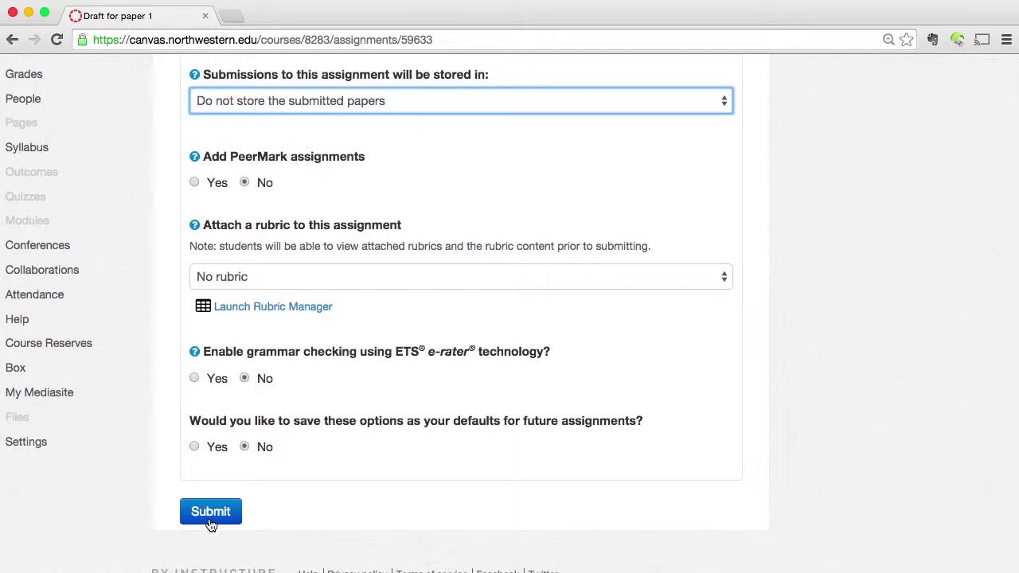
click(211, 523)
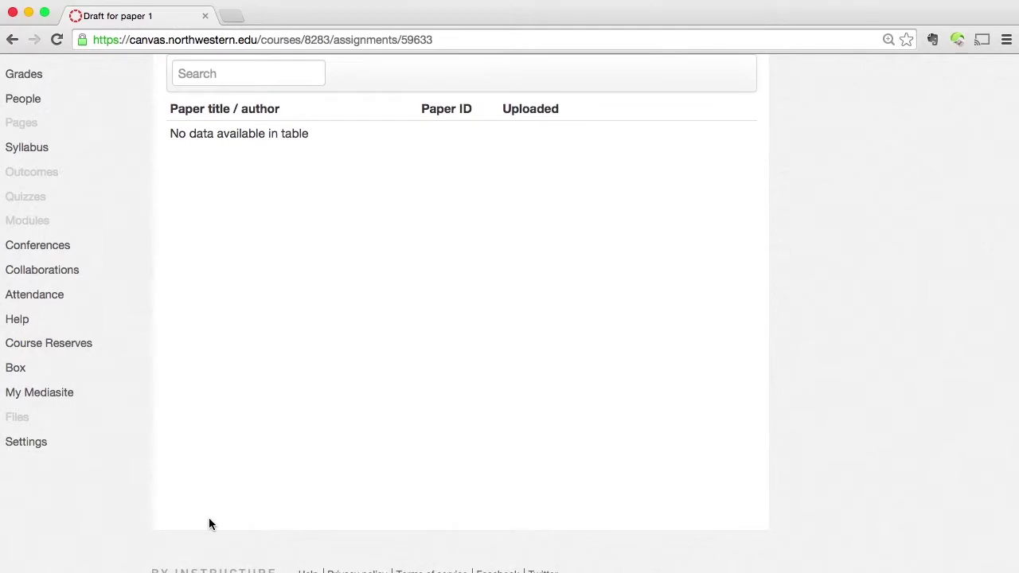
Reopen the assignment's Turnitin settings to check the saved grade and dates, and return to the assignment inbox
scroll(209, 524, up, 3)
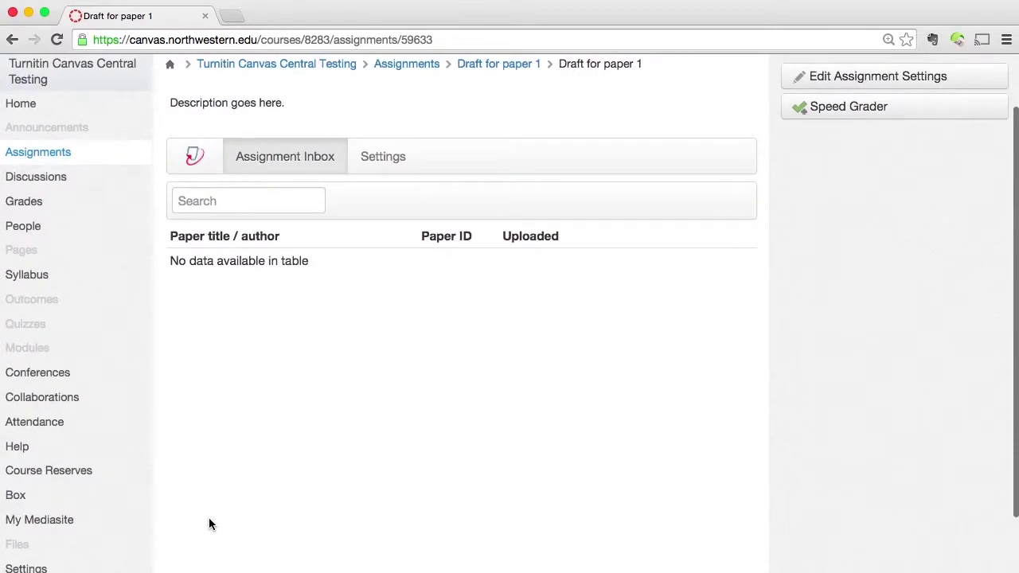
click(389, 175)
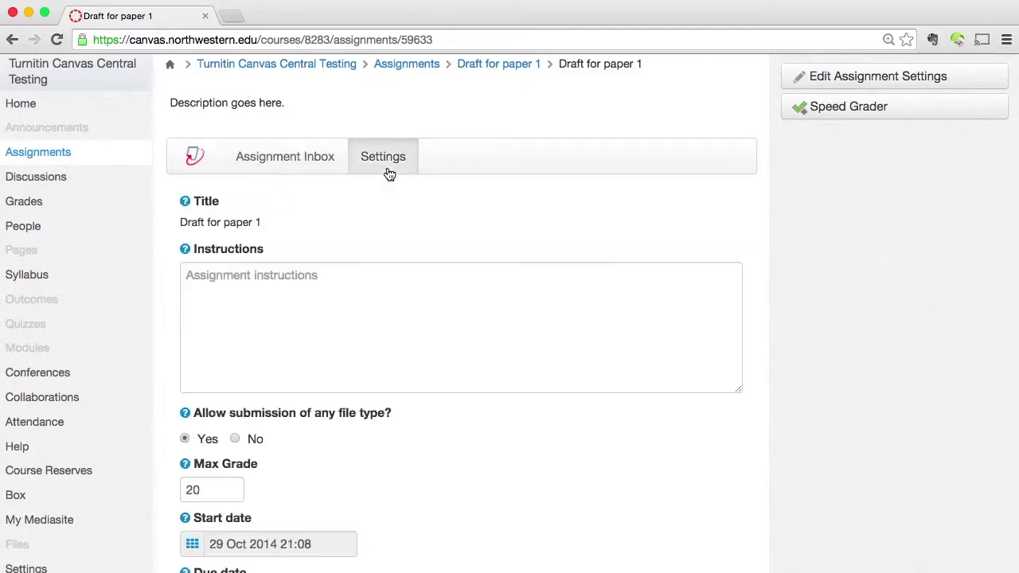
scroll(341, 467, down, 2)
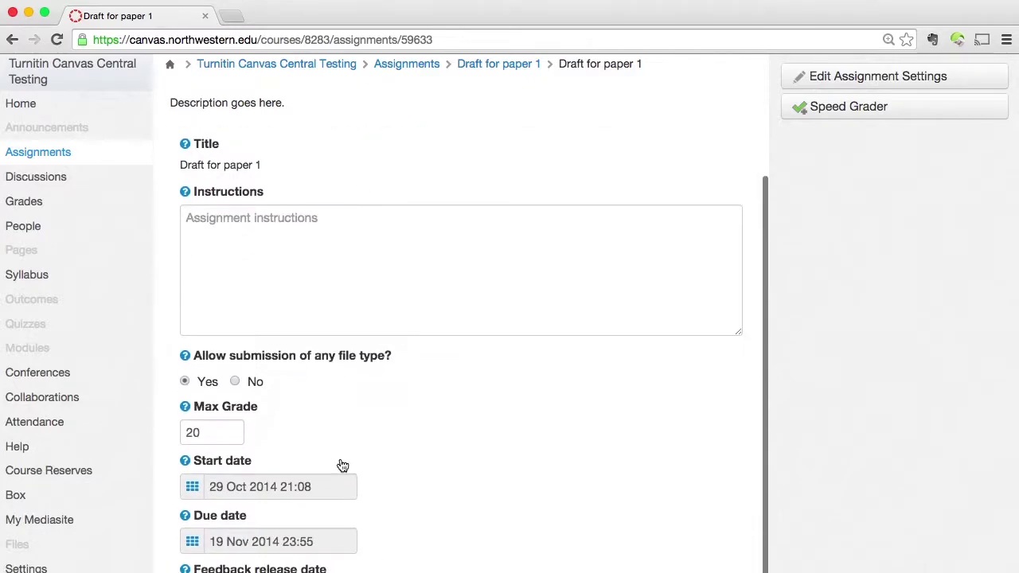
scroll(336, 421, down, 4)
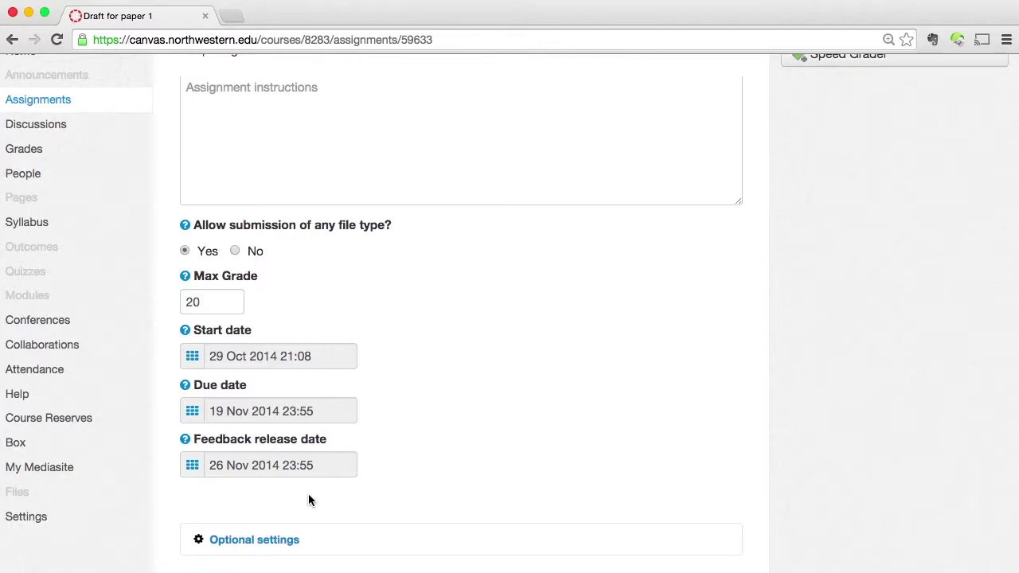
scroll(308, 500, up, 4)
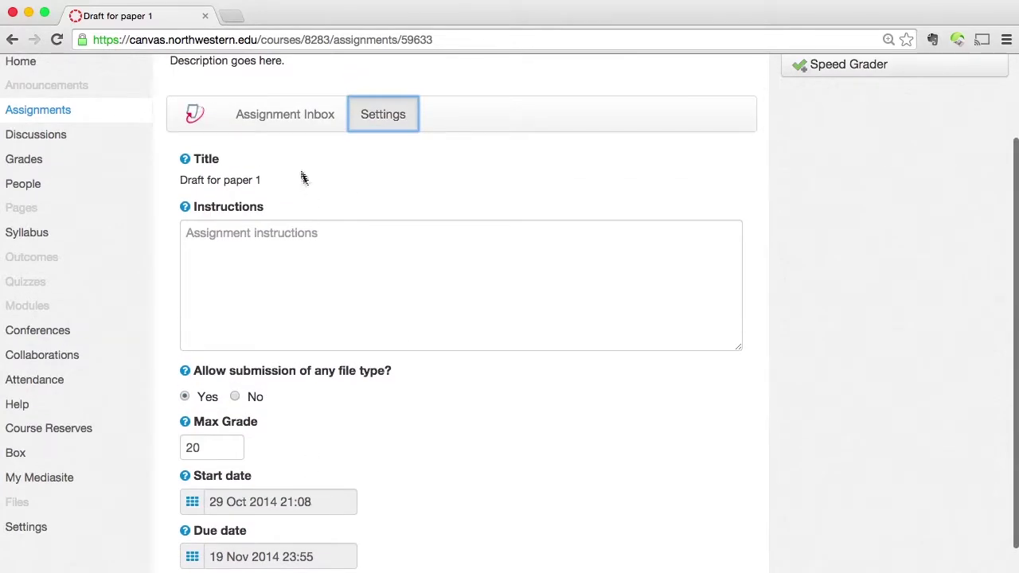
click(282, 123)
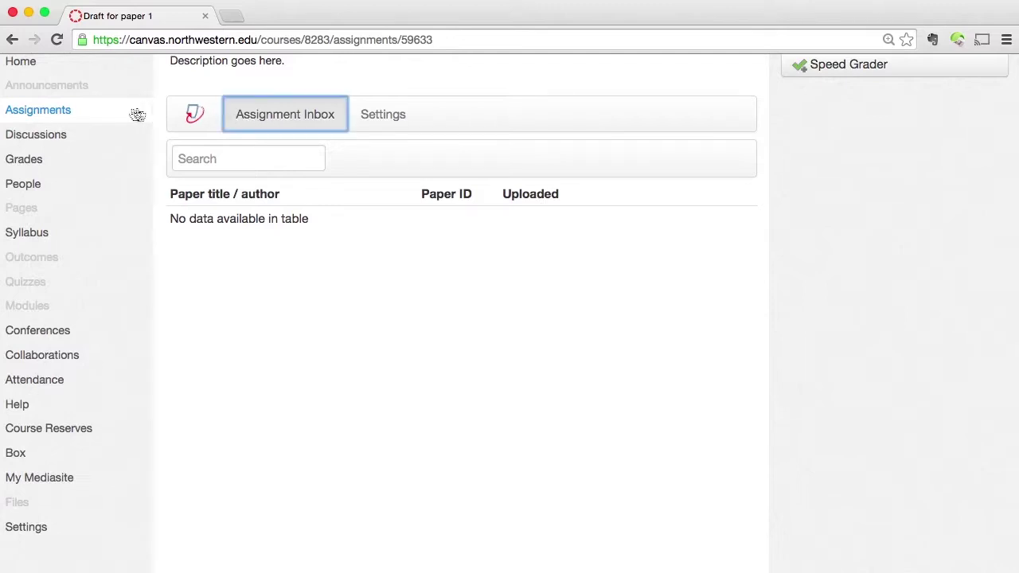
Go back to the course's assignments list and publish "Draft for paper 1"
scroll(94, 116, up, 1)
scroll(93, 116, up, 3)
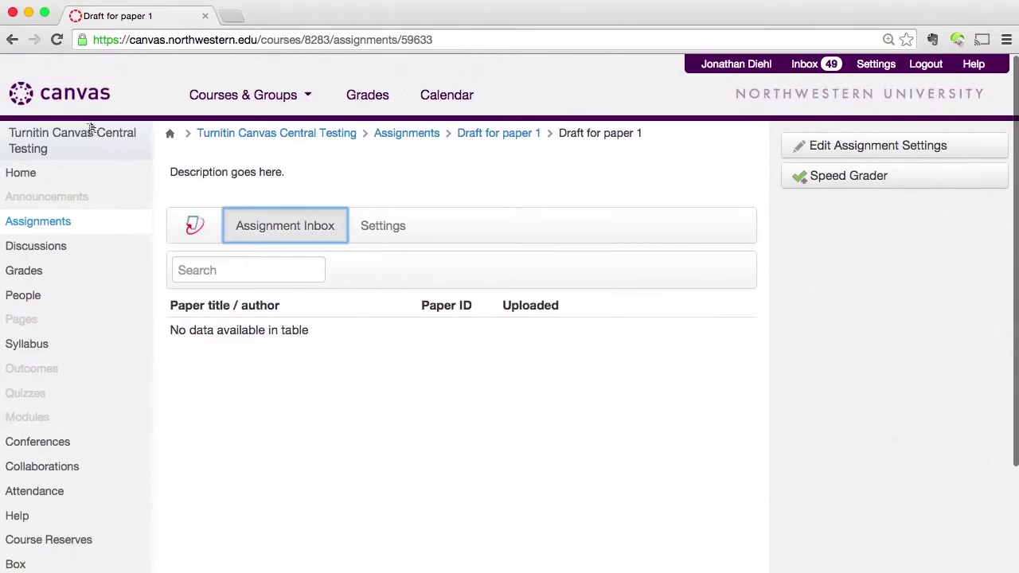
click(68, 228)
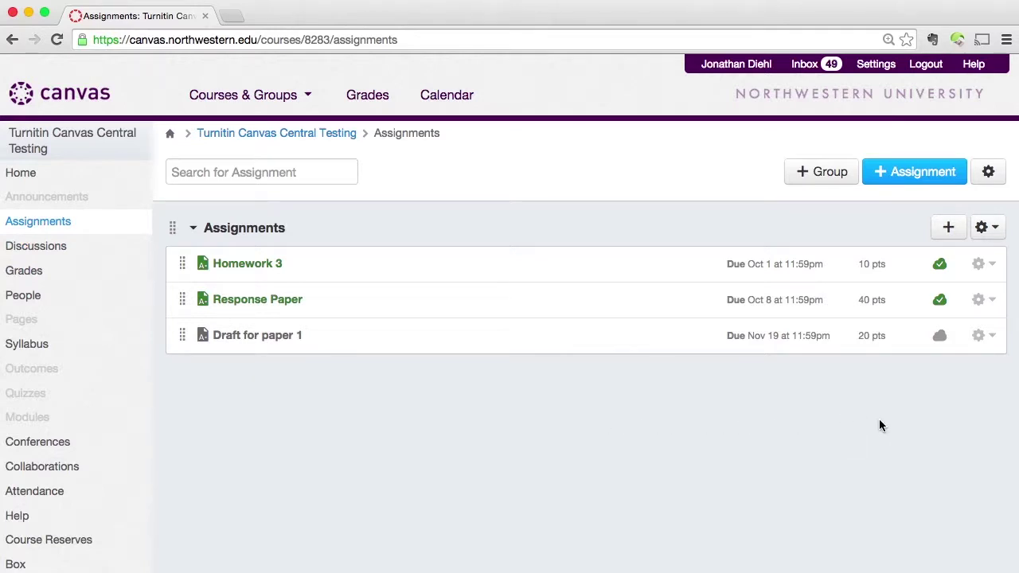
click(940, 337)
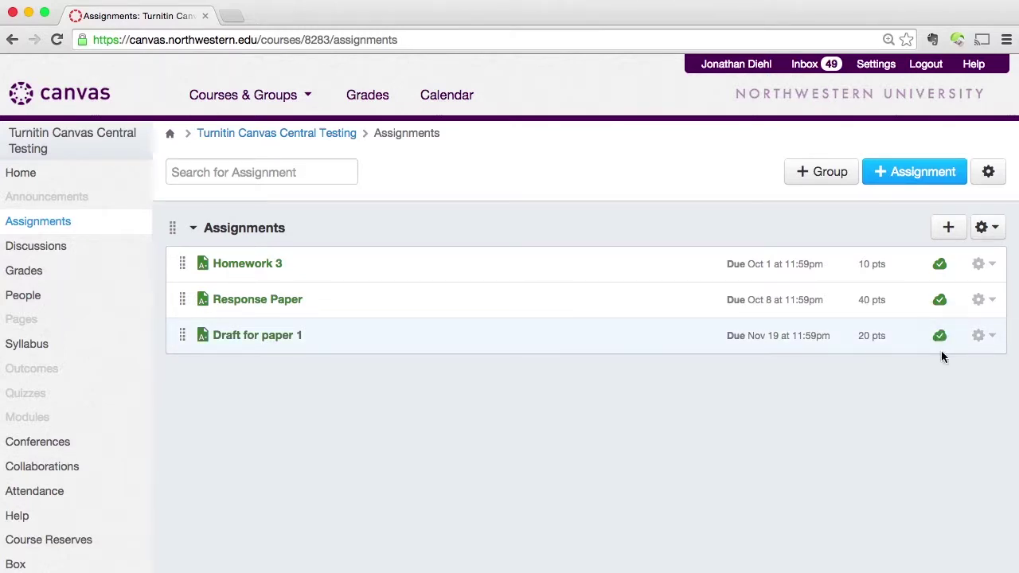